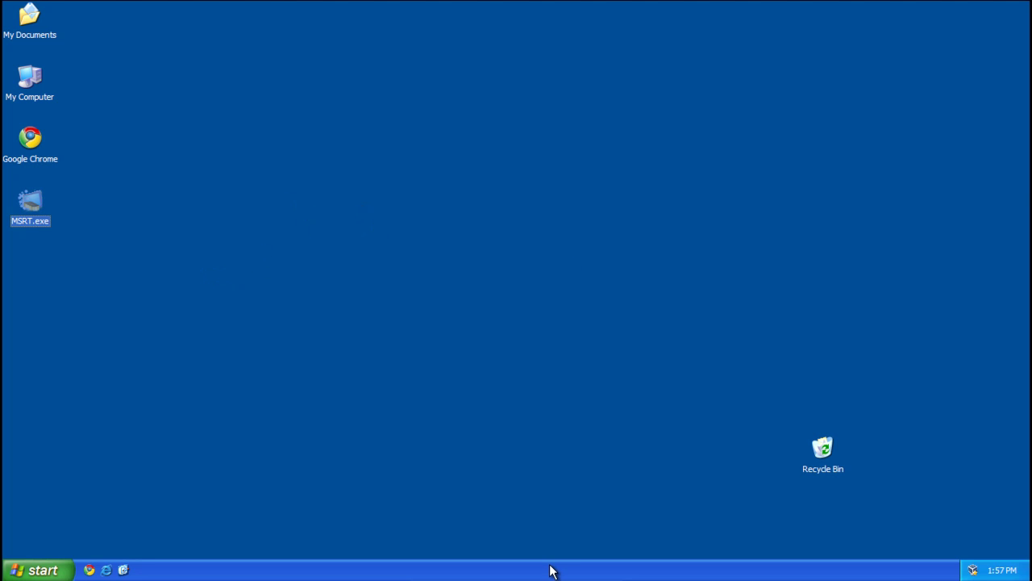
Step: Open Task Manager, locate MSRT.exe in the process list sorted by image name, and minimize the window
{"action": "right_click", "coordinate": [341, 577]}
{"action": "left_click", "coordinate": [376, 564]}
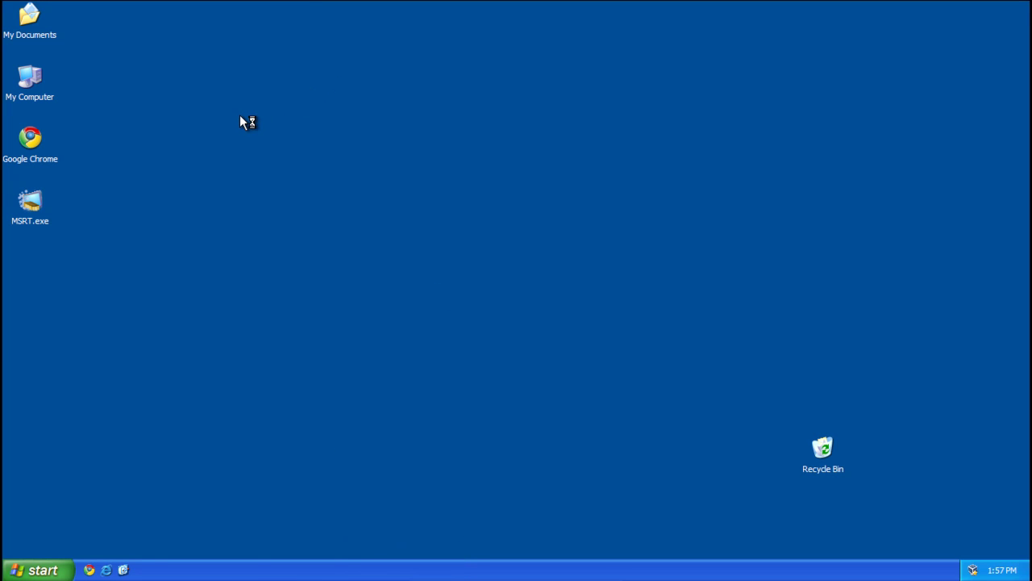
{"action": "left_click", "coordinate": [101, 69]}
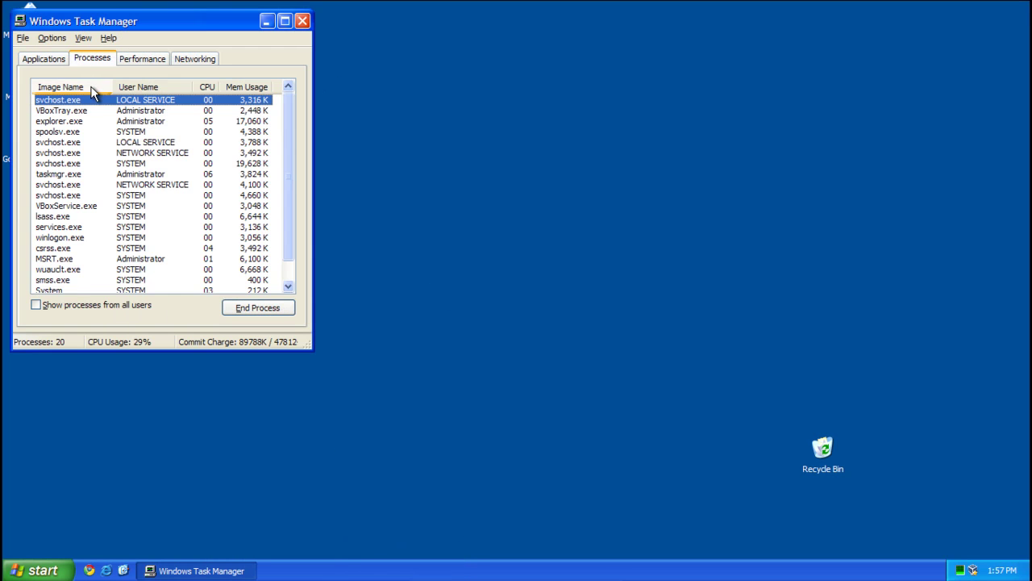
{"action": "left_click", "coordinate": [91, 95]}
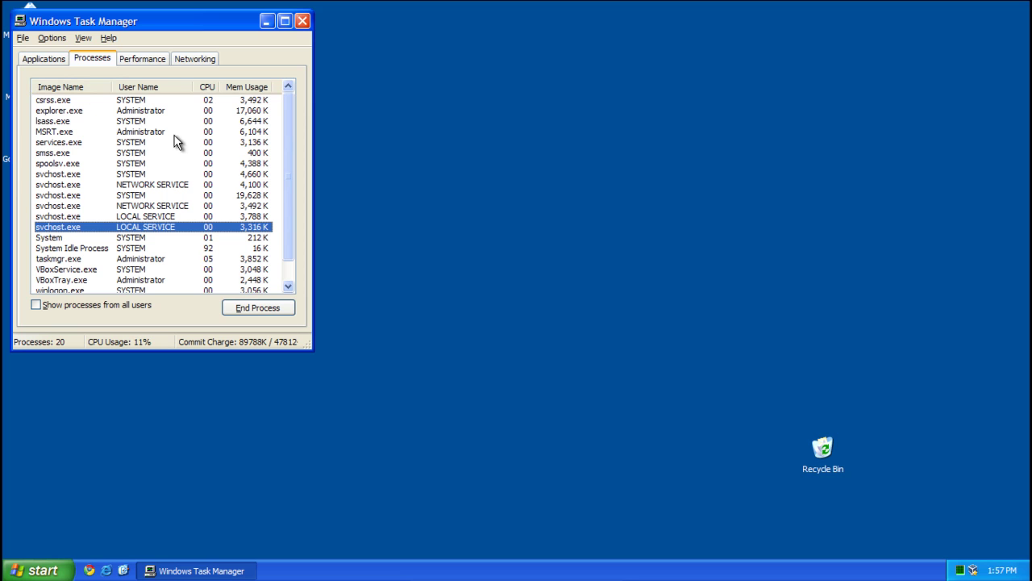
{"action": "left_click", "coordinate": [105, 131]}
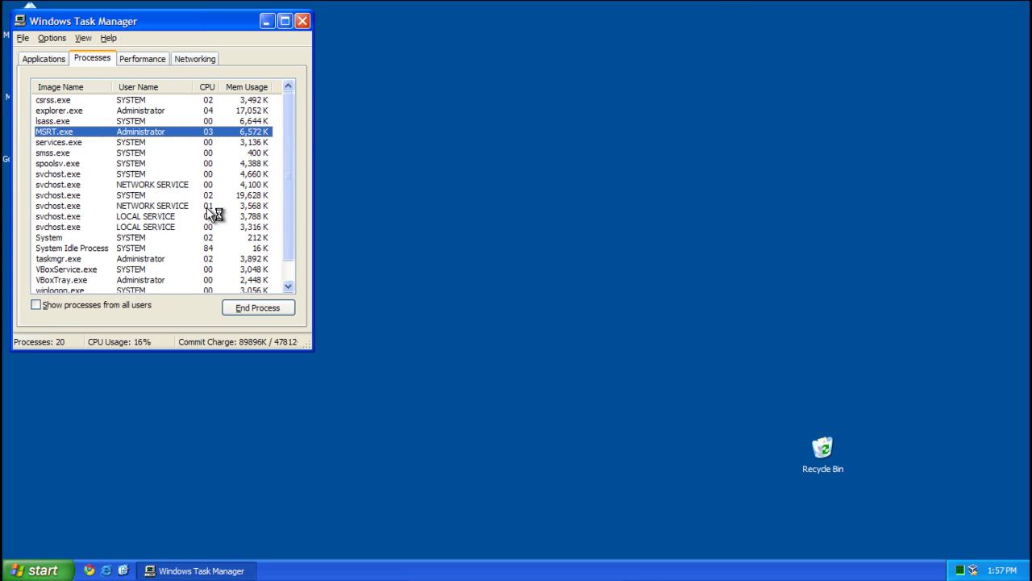
{"action": "left_click", "coordinate": [266, 21]}
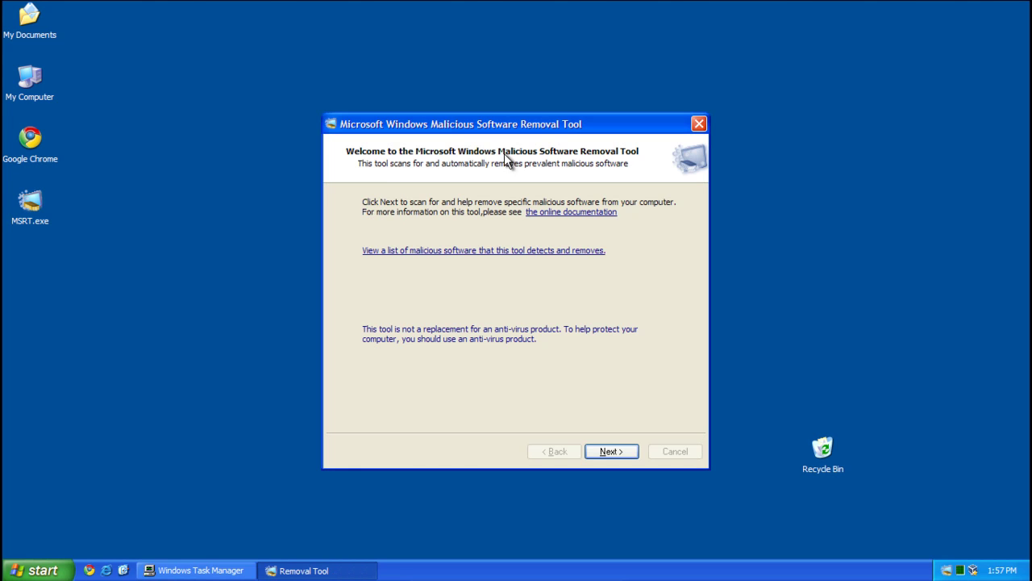
Step: Open the removal tool's online documentation in the browser and close it again
{"action": "left_click", "coordinate": [562, 212]}
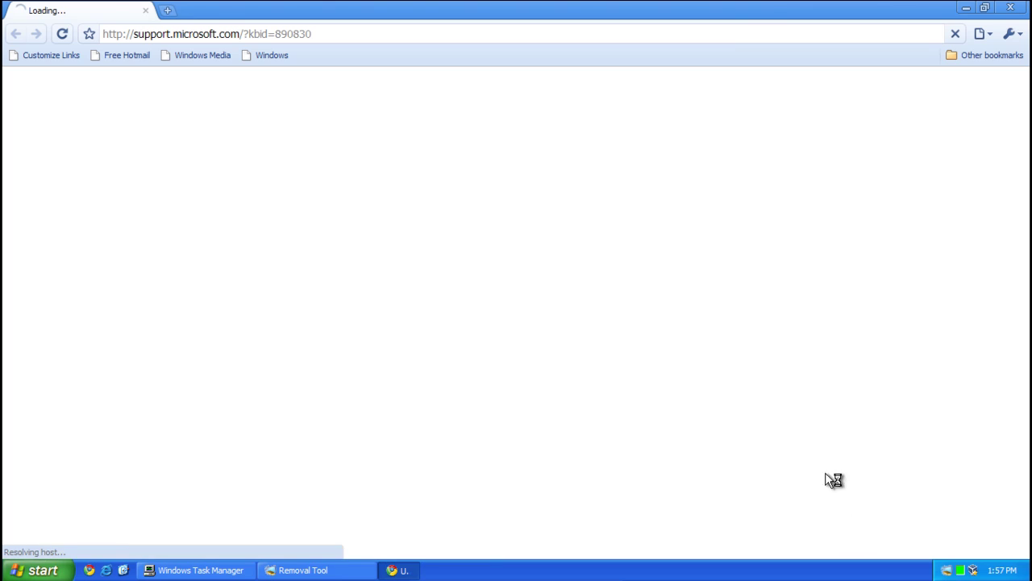
{"action": "left_click", "coordinate": [1010, 7]}
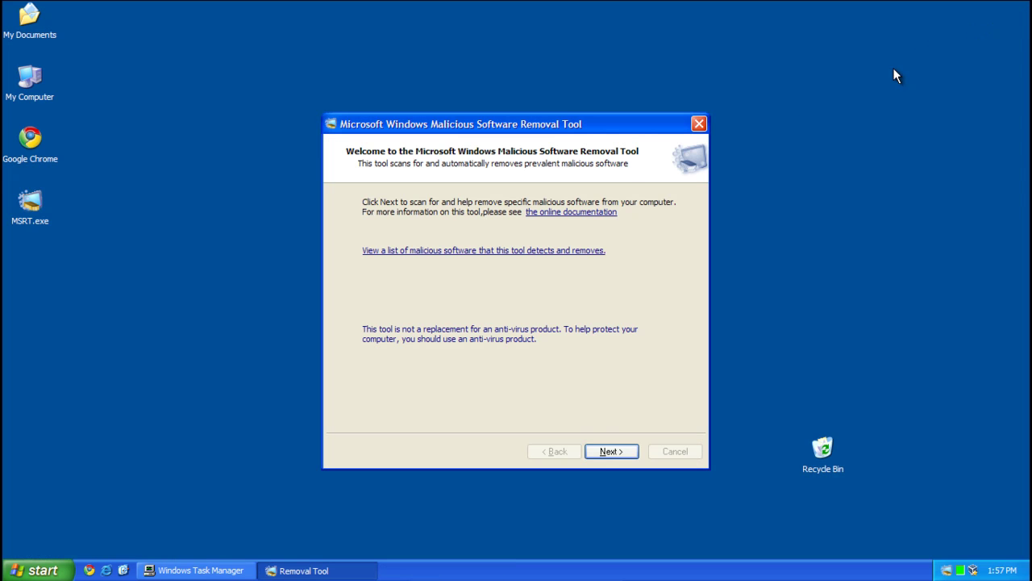
Step: Run the removal tool's scan and look through the list of detected threats
{"action": "left_click", "coordinate": [603, 455]}
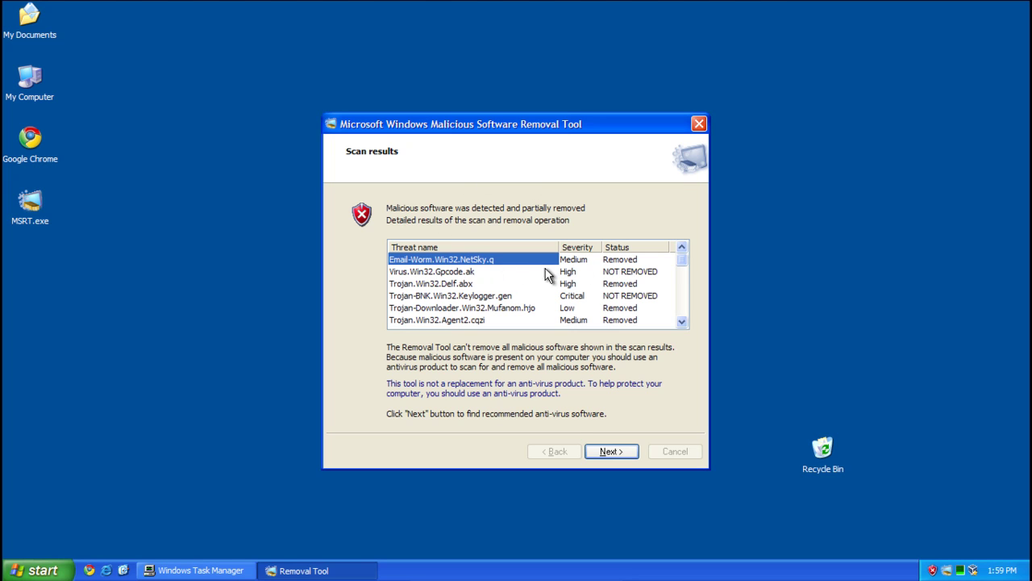
{"action": "left_click", "coordinate": [683, 263]}
{"action": "left_click_drag", "start_coordinate": [682, 310], "coordinate": [686, 256]}
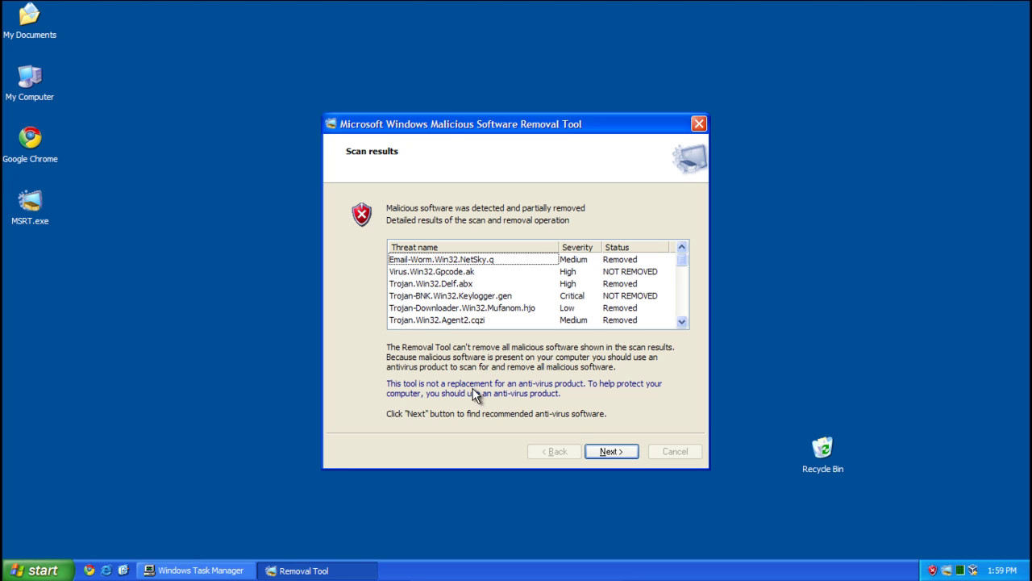
Step: Run the search for recommended antivirus software, finish the wizard, and close the Secure Billing Page
{"action": "left_click", "coordinate": [607, 452]}
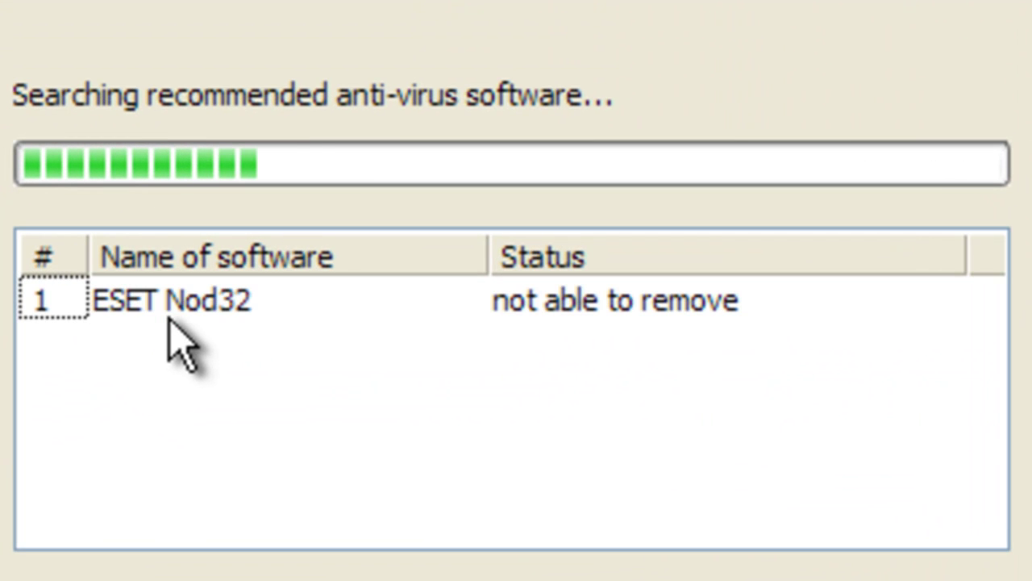
{"action": "left_click", "coordinate": [167, 317]}
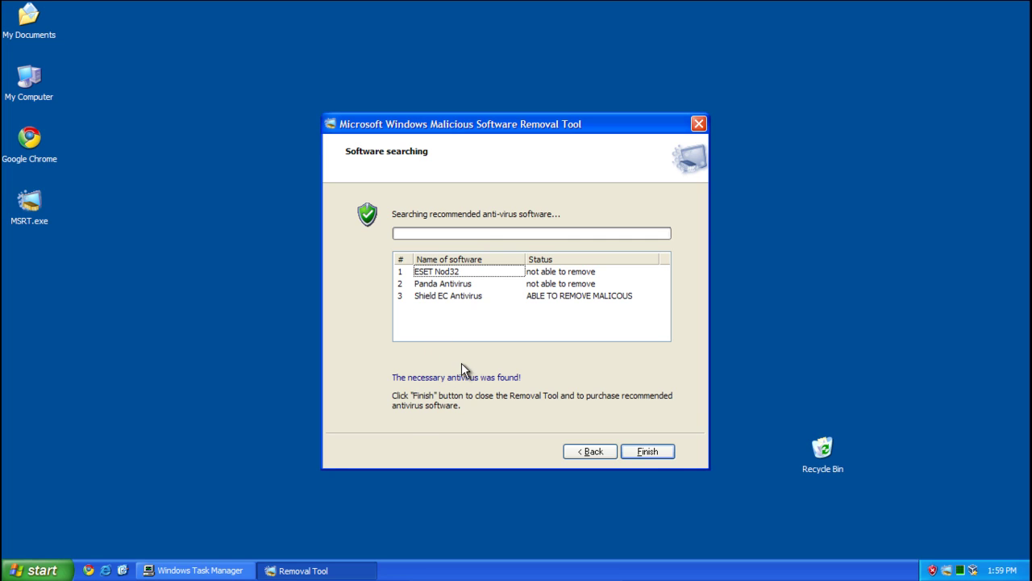
{"action": "left_click", "coordinate": [650, 453]}
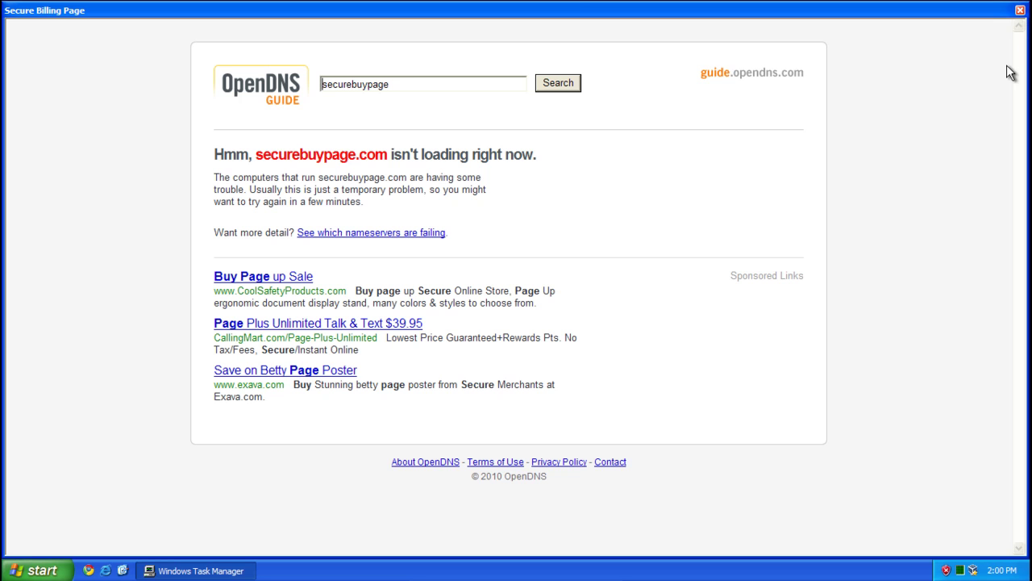
{"action": "left_click", "coordinate": [1020, 11]}
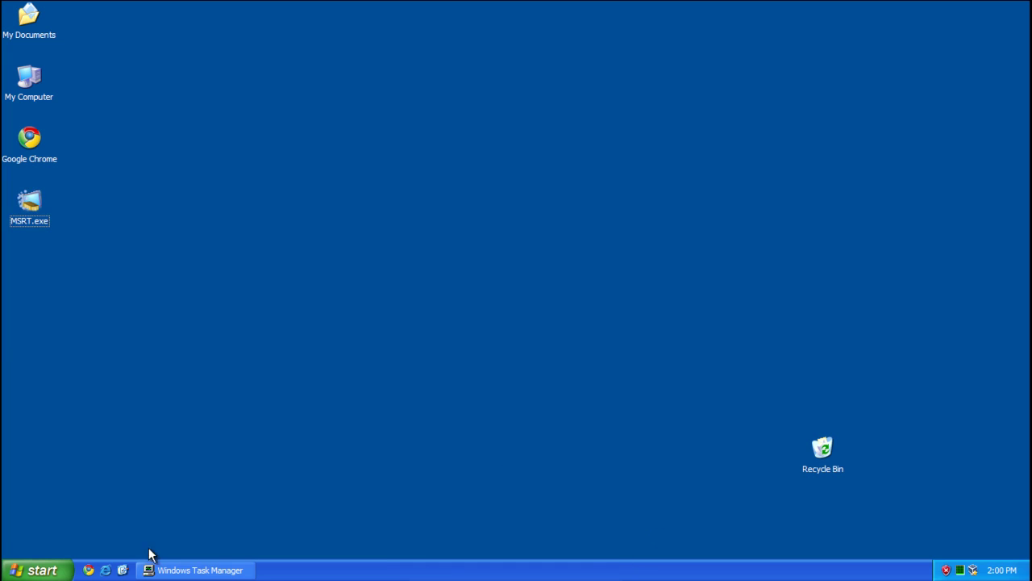
Step: Close Task Manager, open the Windows Security Center alert, and choose to stay unprotected, confirming that the files are kept
{"action": "left_click", "coordinate": [226, 570]}
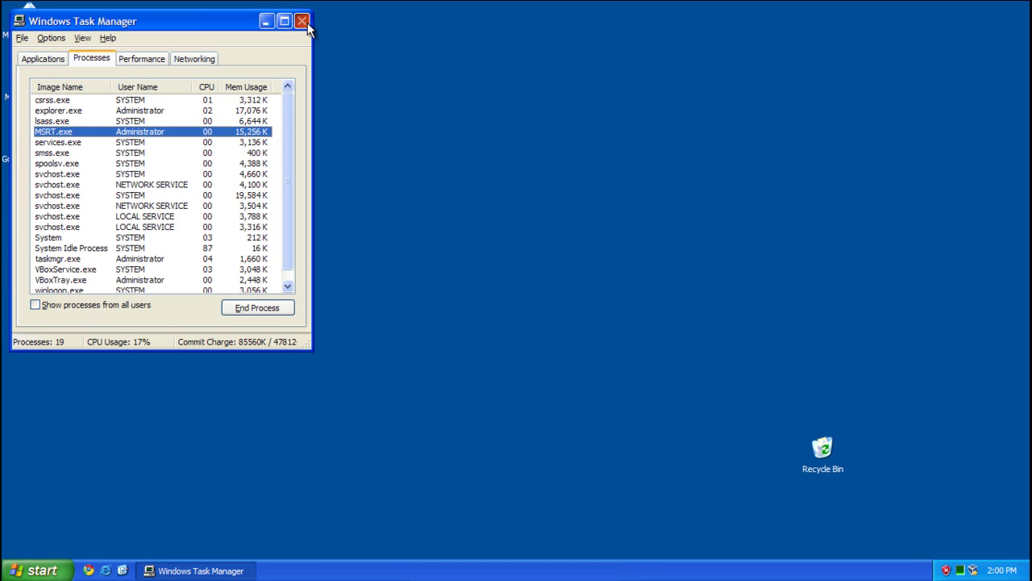
{"action": "left_click", "coordinate": [305, 24]}
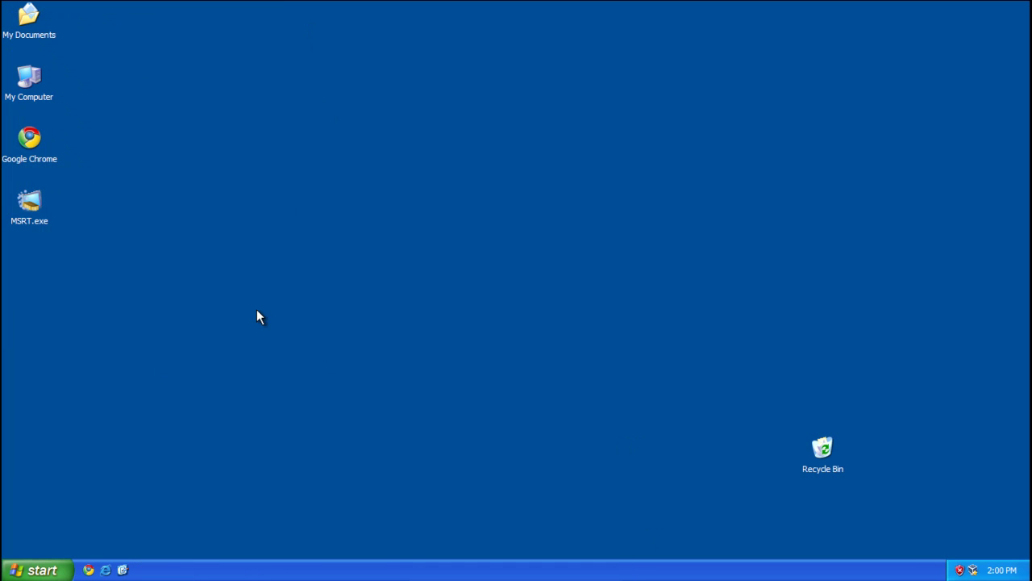
{"action": "left_click", "coordinate": [960, 571]}
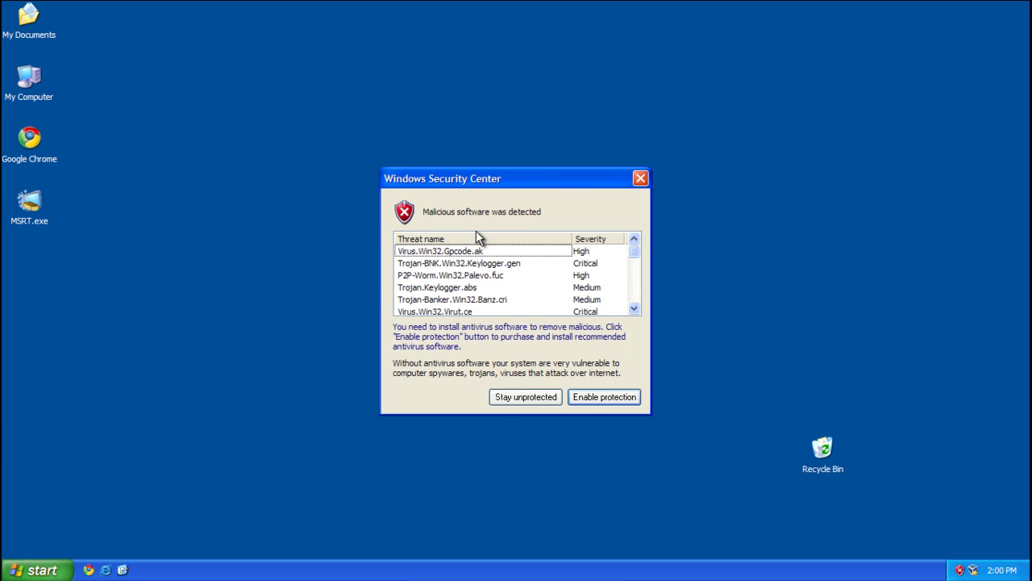
{"action": "left_click", "coordinate": [521, 396]}
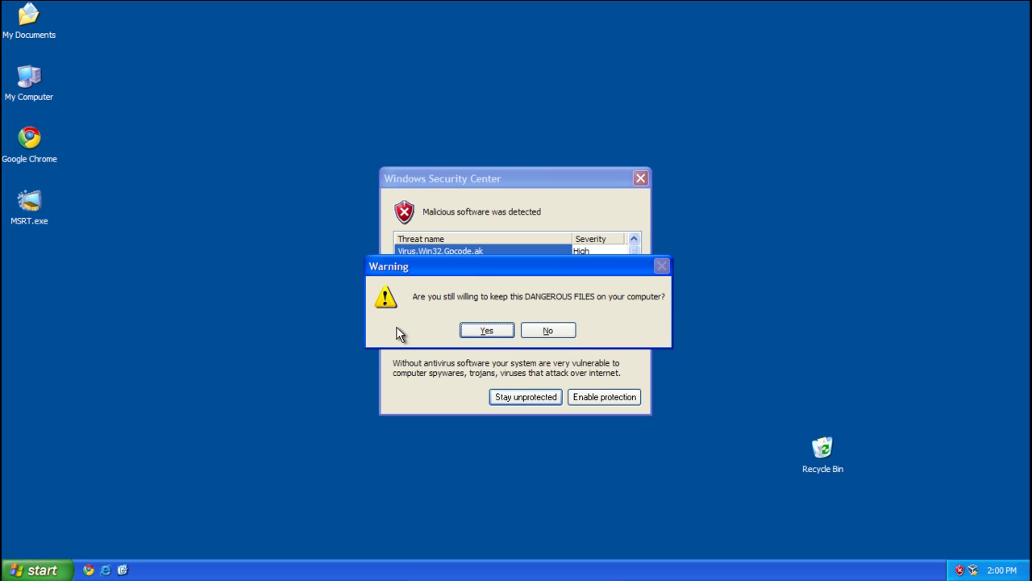
{"action": "left_click", "coordinate": [480, 333]}
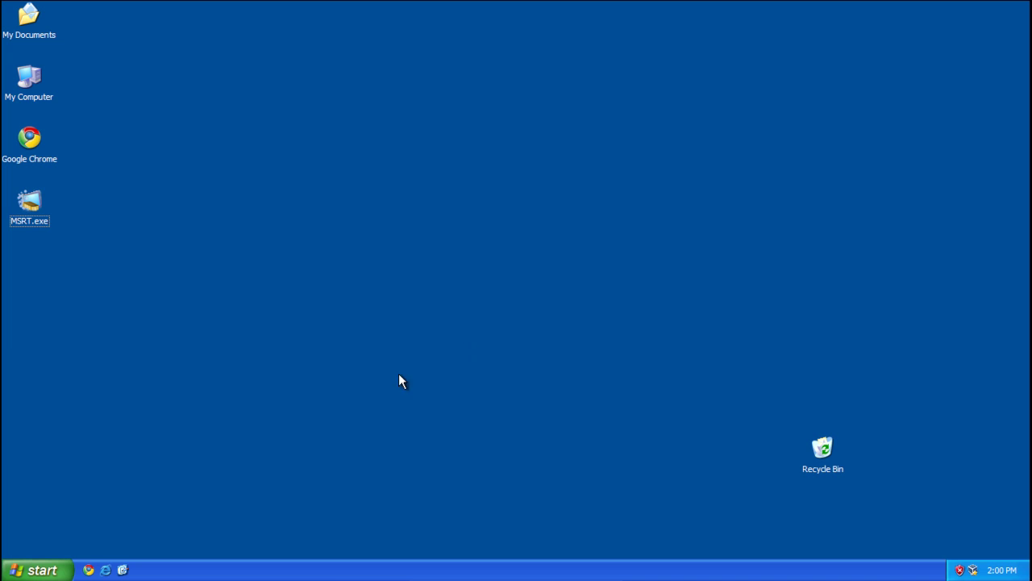
Step: Try to launch Internet Explorer and confirm Continue unprotected (Dangerous) in the firewall alert
{"action": "left_click", "coordinate": [104, 569]}
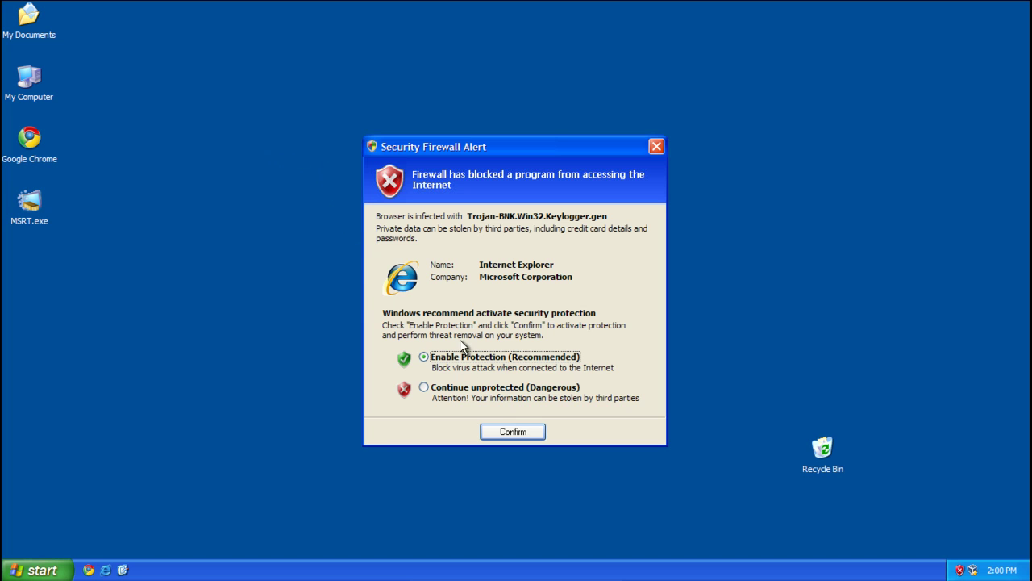
{"action": "left_click", "coordinate": [423, 387]}
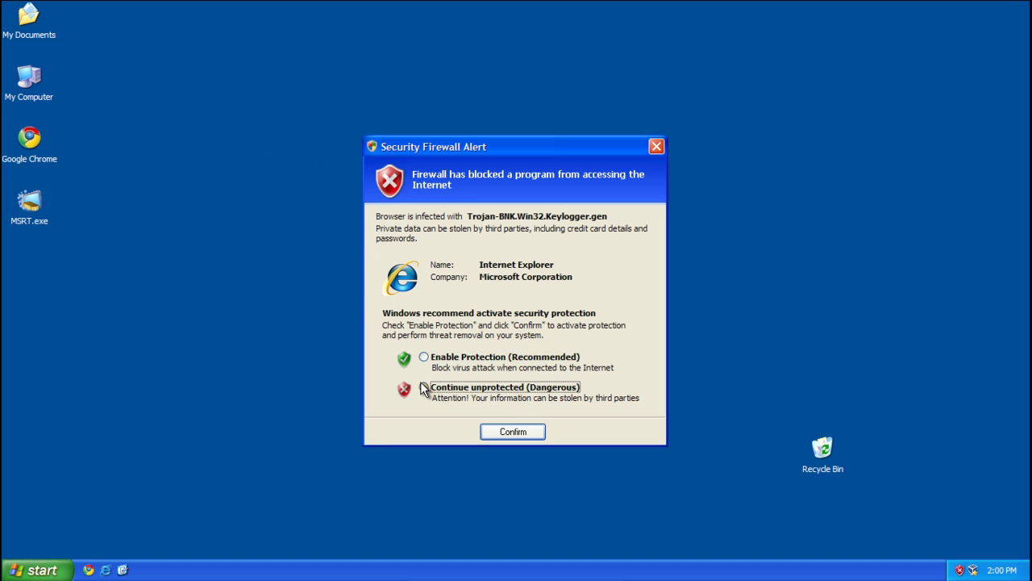
{"action": "left_click", "coordinate": [496, 429]}
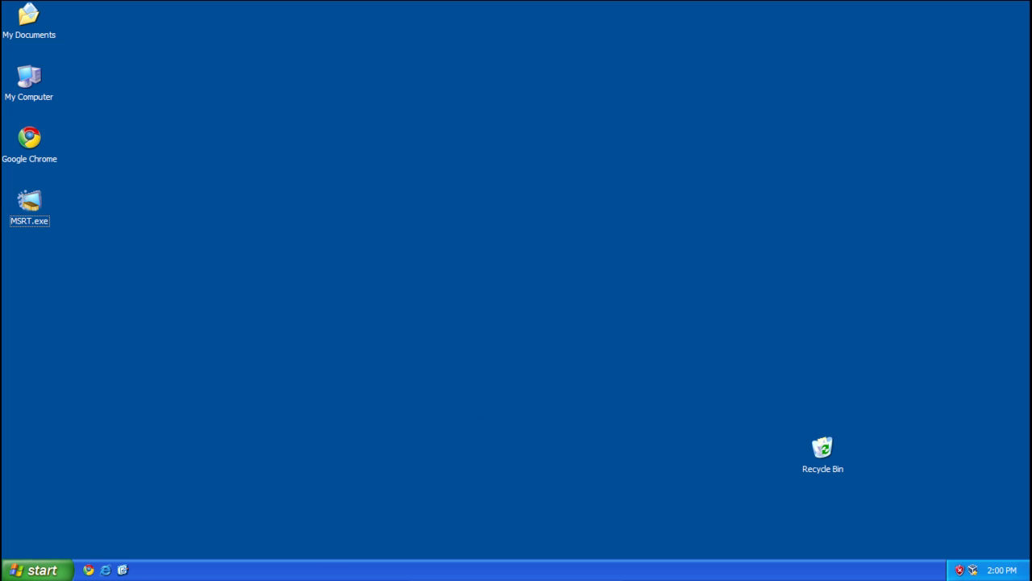
Step: Open Task Manager with processes sorted by image name and run iexplore.exe as a new task
{"action": "right_click", "coordinate": [218, 575]}
{"action": "left_click", "coordinate": [236, 530]}
{"action": "left_click", "coordinate": [57, 86]}
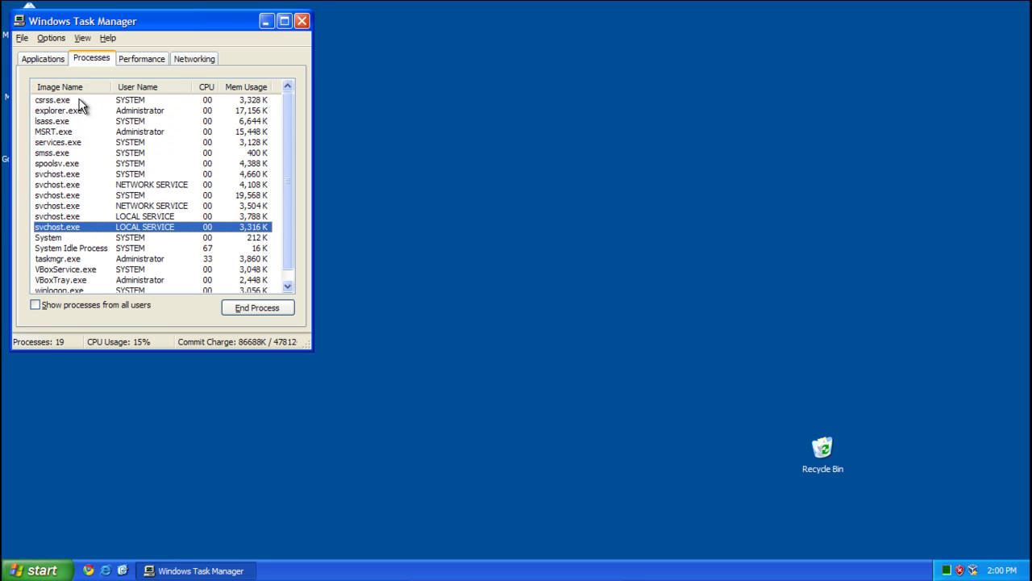
{"action": "left_click", "coordinate": [22, 38]}
{"action": "left_click", "coordinate": [33, 50]}
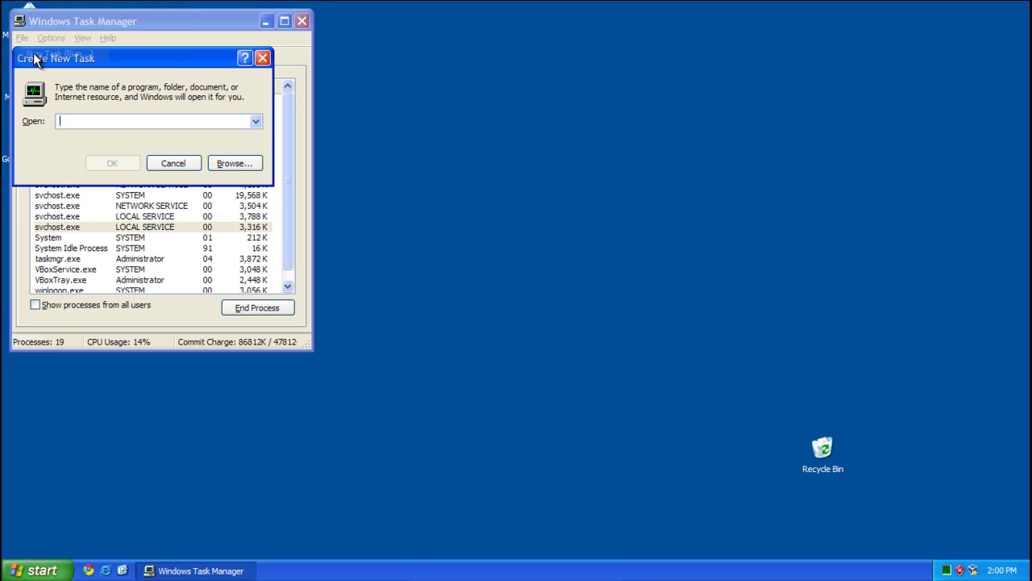
{"action": "type", "text": "iexplore.exe"}
{"action": "key", "text": "Return"}
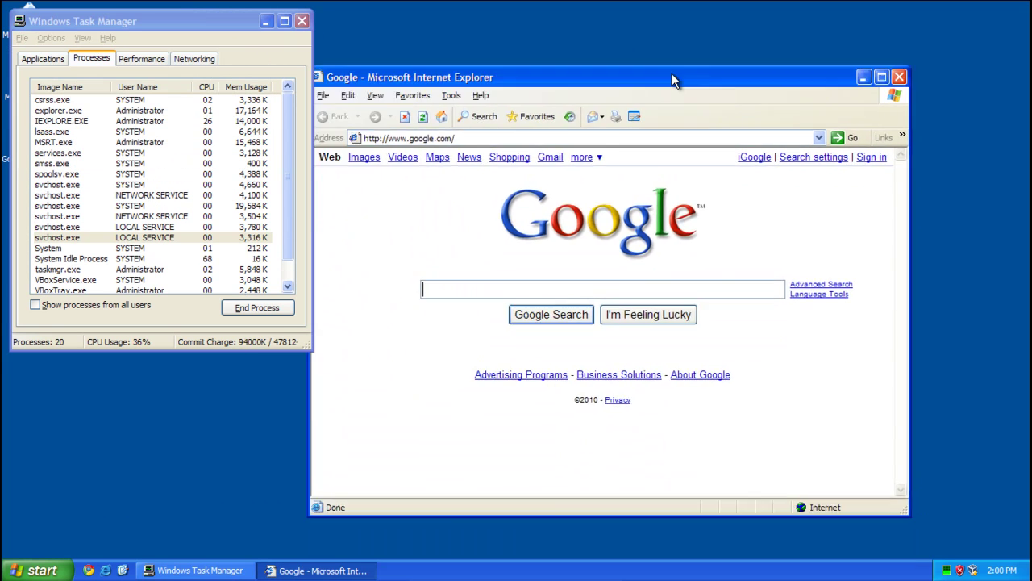
Step: Locate the running MSRT.exe in the process list, and close both Task Manager and Internet Explorer
{"action": "mouse_move", "coordinate": [672, 73]}
{"action": "left_mouse_down"}
{"action": "mouse_move", "coordinate": [694, 74]}
{"action": "mouse_move", "coordinate": [674, 80]}
{"action": "mouse_move", "coordinate": [672, 66]}
{"action": "mouse_move", "coordinate": [672, 87]}
{"action": "mouse_move", "coordinate": [677, 76]}
{"action": "left_mouse_up"}
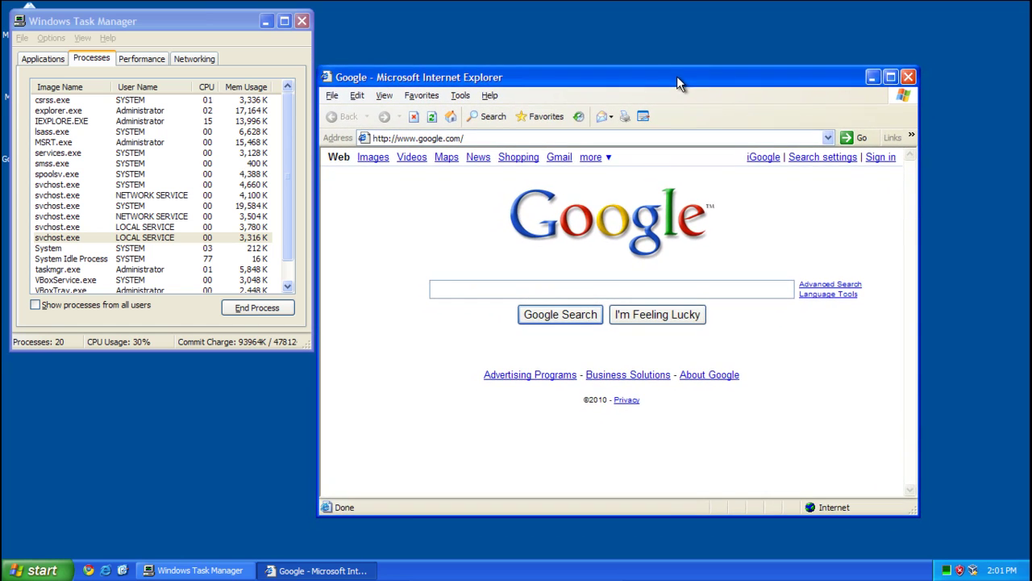
{"action": "left_click", "coordinate": [240, 56]}
{"action": "scroll", "coordinate": [142, 166], "scroll_direction": "down", "scroll_amount": 1}
{"action": "scroll", "coordinate": [133, 176], "scroll_direction": "up", "scroll_amount": 1}
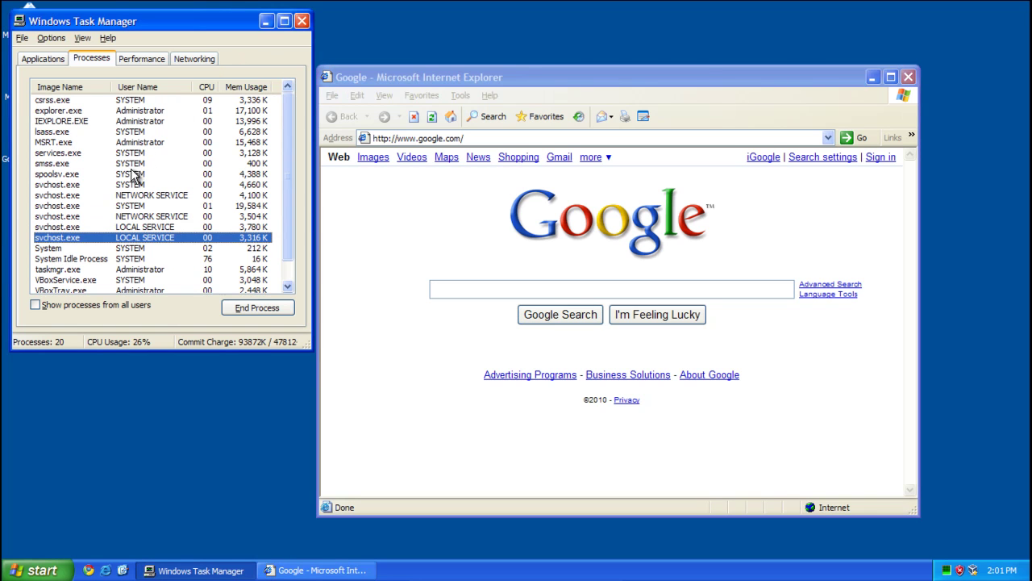
{"action": "left_click", "coordinate": [60, 145]}
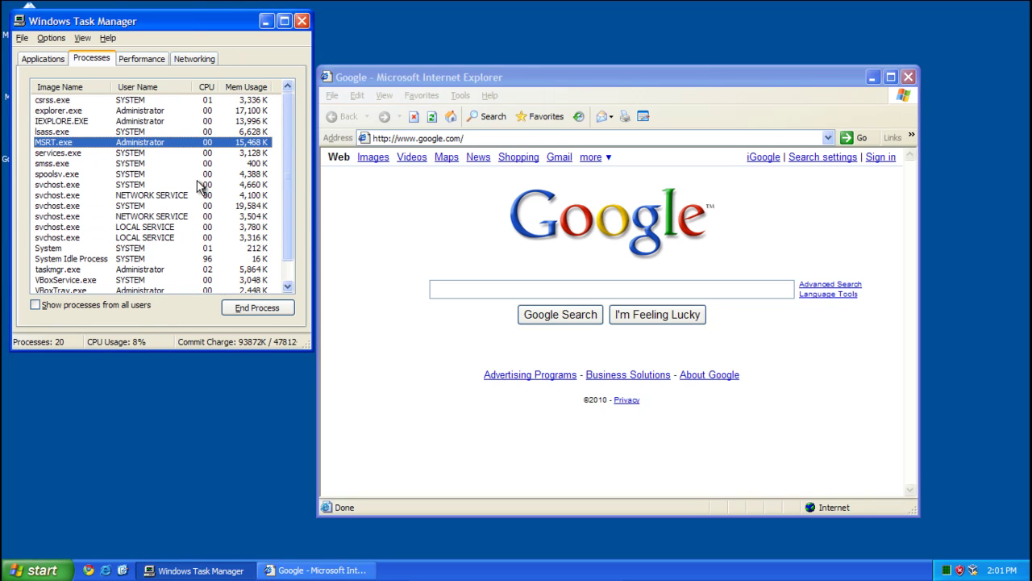
{"action": "left_click", "coordinate": [300, 21]}
{"action": "left_click", "coordinate": [909, 77]}
Step: Browse through My Computer to the C:\Documents and Settings\Administrator folder
{"action": "double_click", "coordinate": [19, 102]}
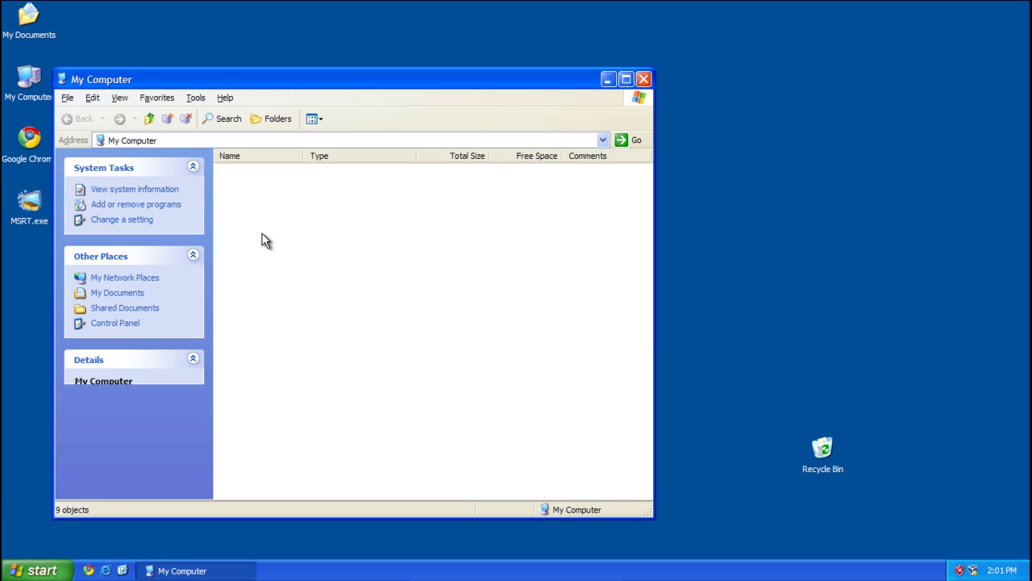
{"action": "left_click", "coordinate": [254, 252]}
{"action": "double_click", "coordinate": [254, 253]}
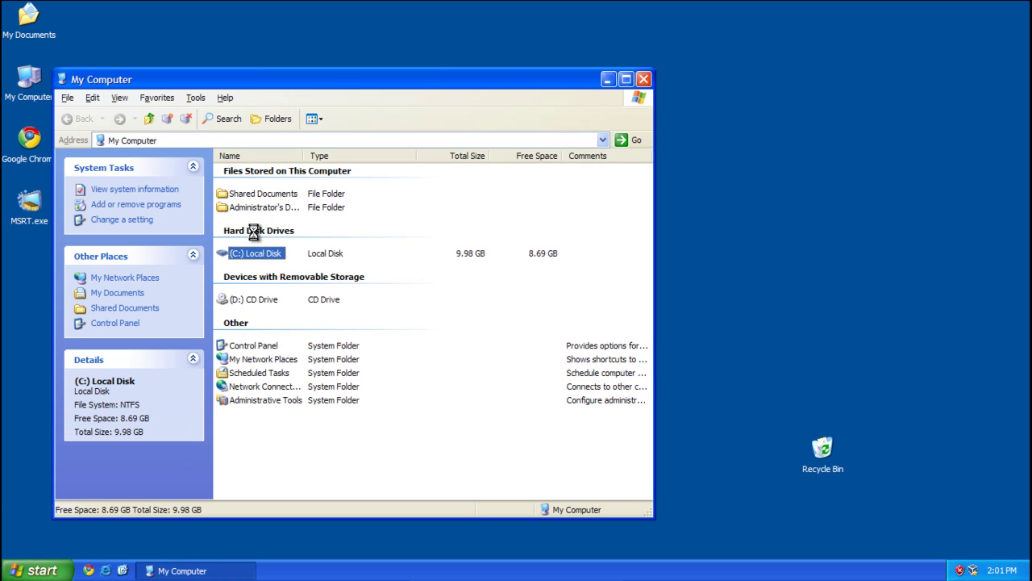
{"action": "left_click", "coordinate": [249, 185]}
{"action": "double_click", "coordinate": [249, 191]}
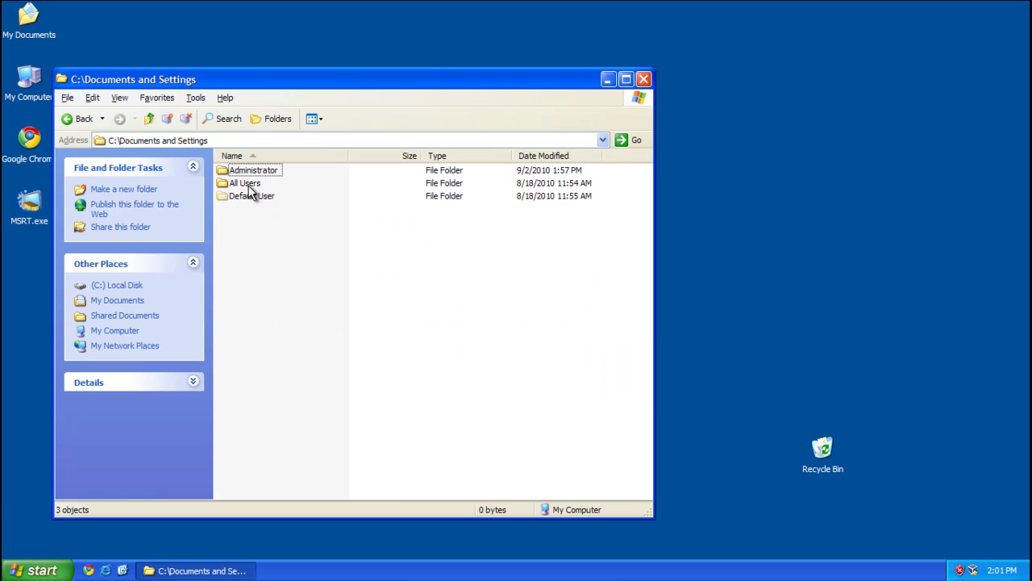
{"action": "double_click", "coordinate": [249, 172]}
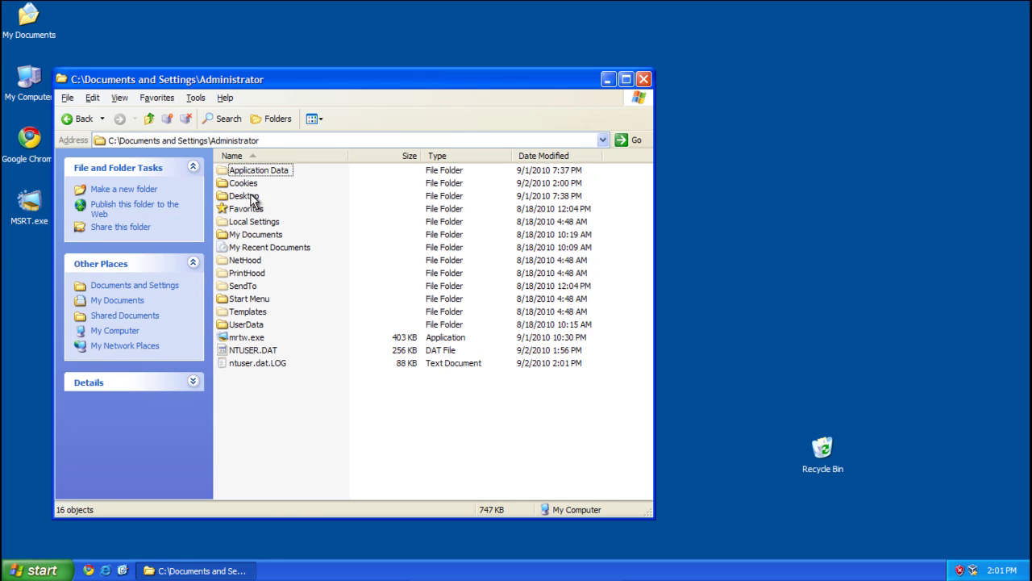
Step: Delete mrtw.exe from the Administrator folder and confirm the deletion
{"action": "left_click", "coordinate": [246, 337]}
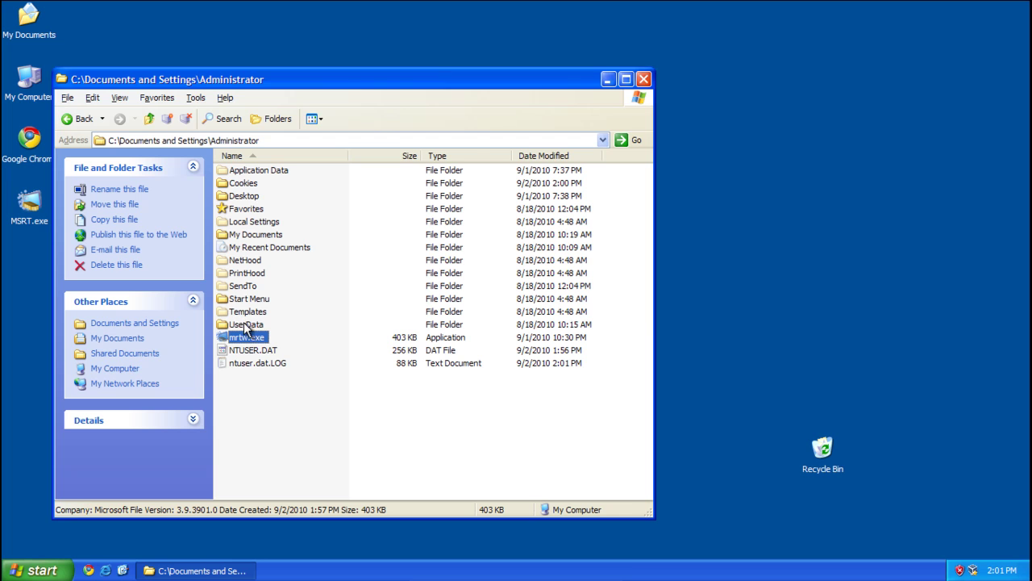
{"action": "key", "text": "Delete"}
{"action": "key", "text": "Return"}
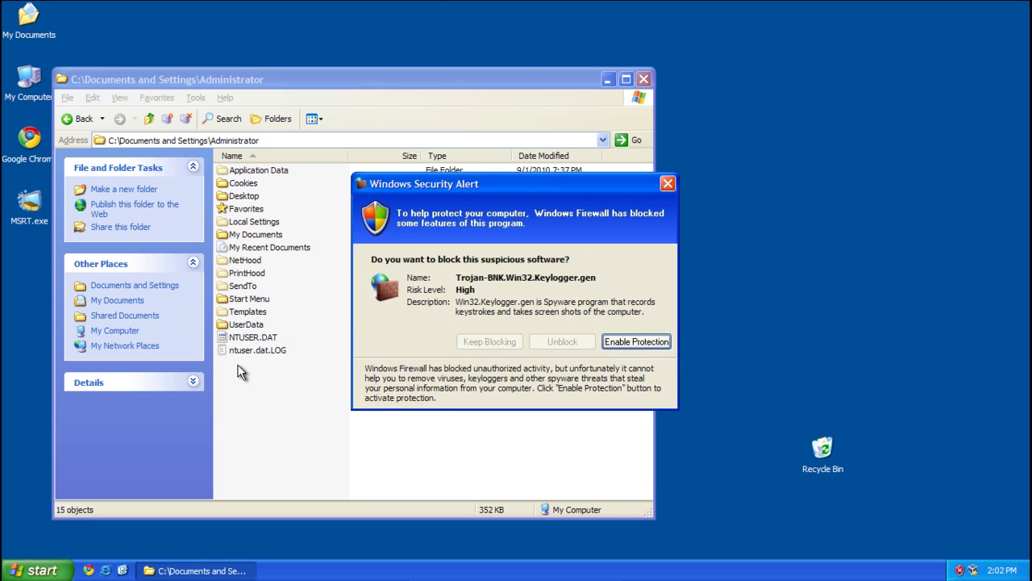
Step: Dismiss the fake Windows Security Alert, confirming that the flagged file is kept on the computer
{"action": "left_click", "coordinate": [668, 184]}
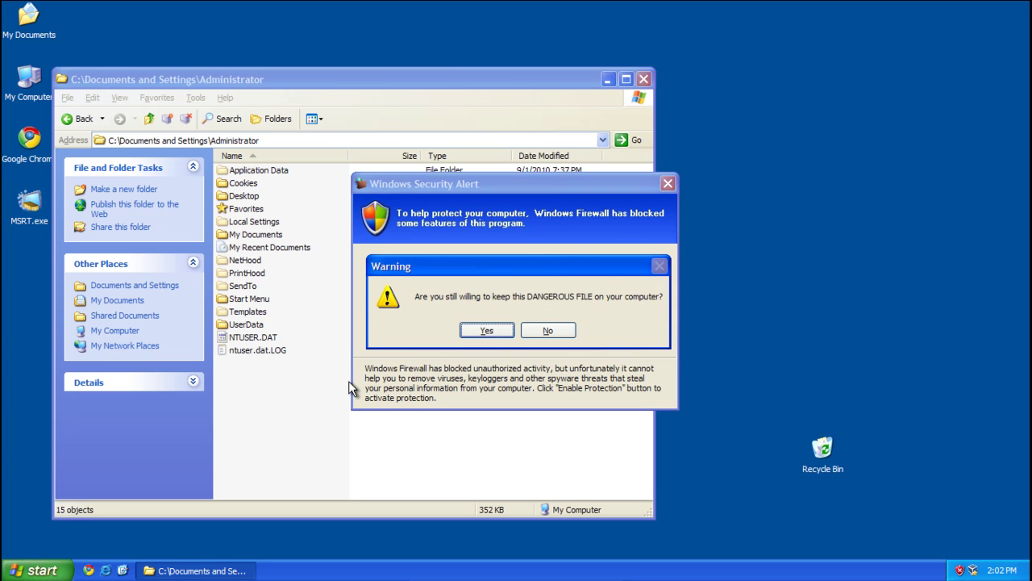
{"action": "left_click", "coordinate": [486, 331]}
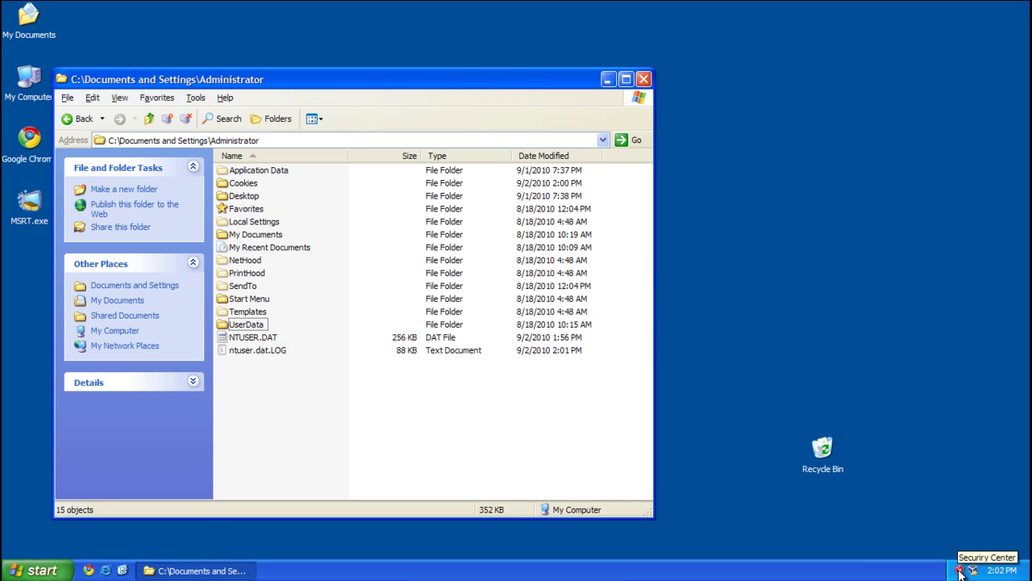